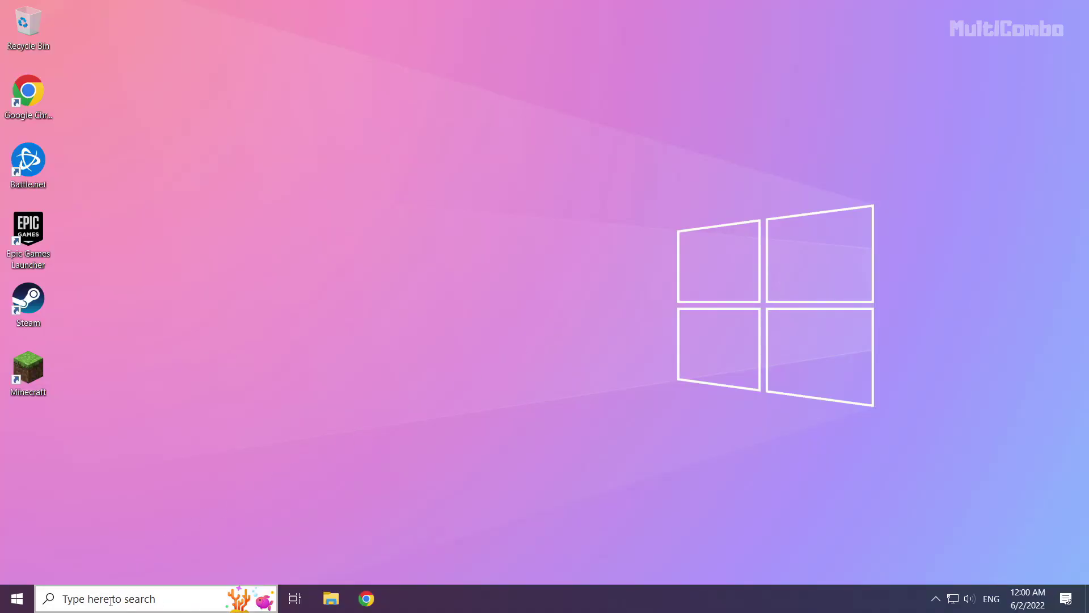
Search for 'cmd' and launch Command Prompt as administrator.
left_click(142, 600)
type("c")
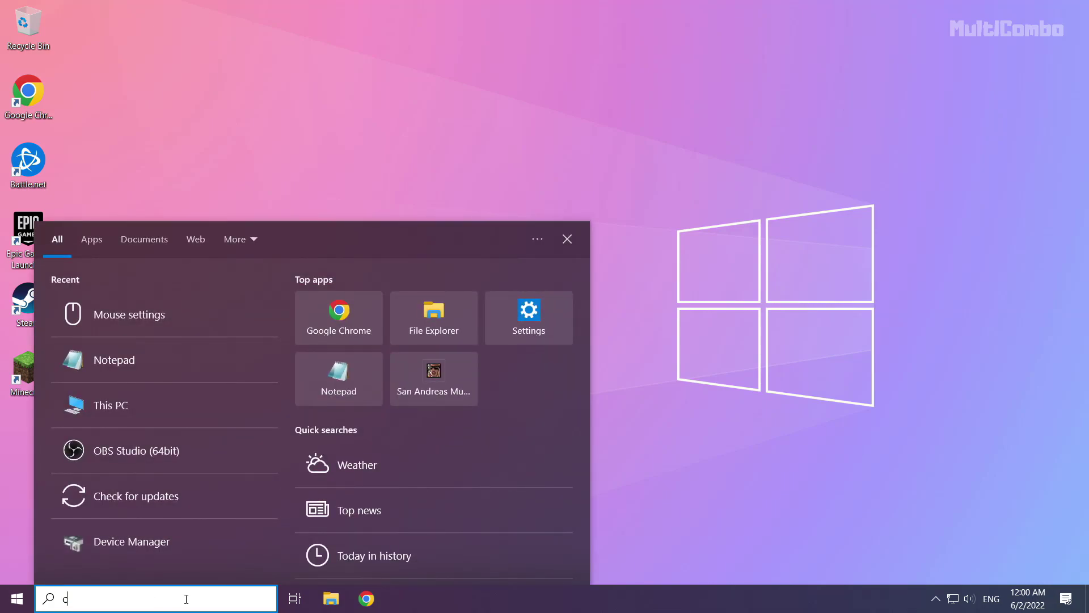
type("md")
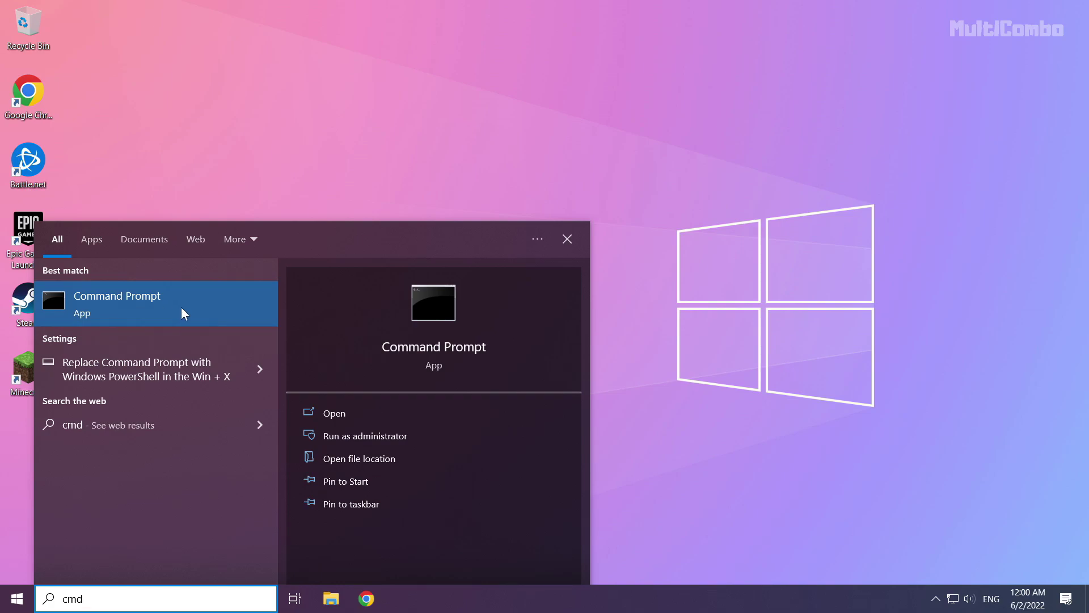
right_click(195, 296)
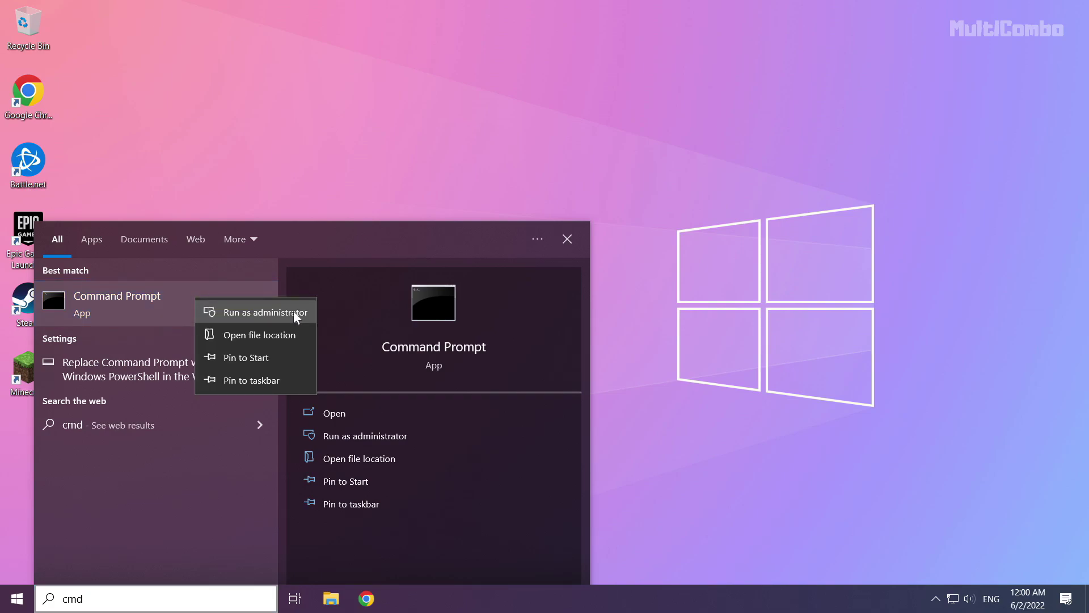
left_click(256, 311)
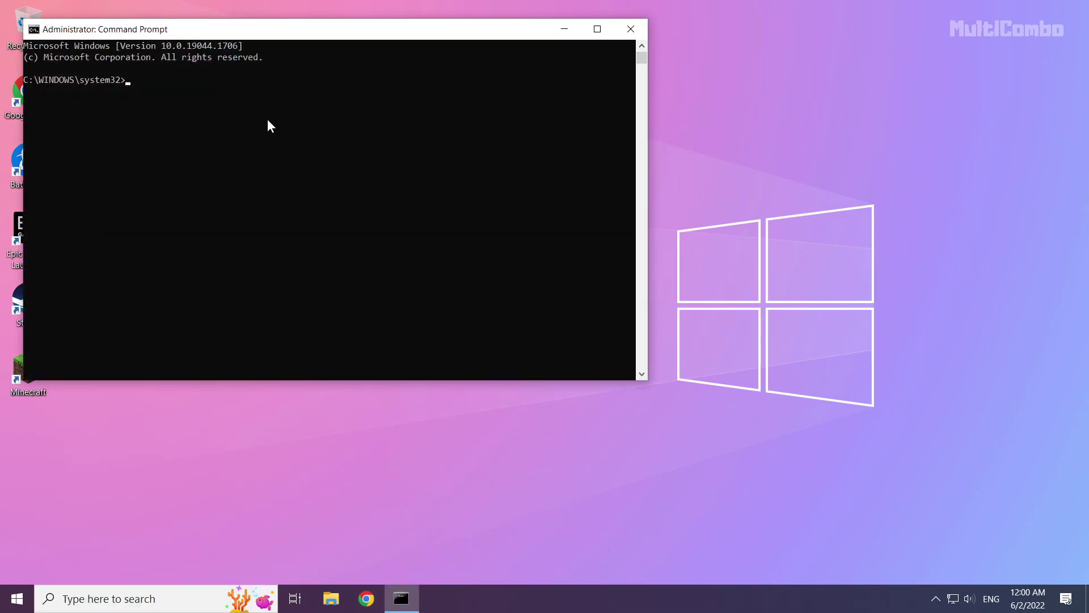
Centre the prompt, run ipconfig /flushdns and netsh winsock reset, then exit.
left_click_drag(264, 33, 479, 128)
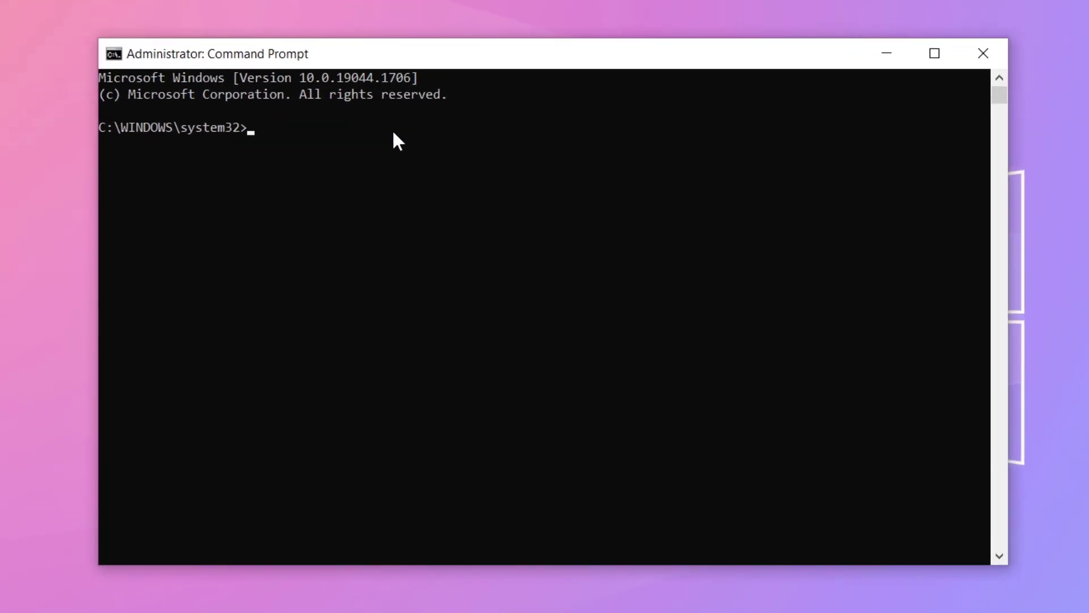
type("ip")
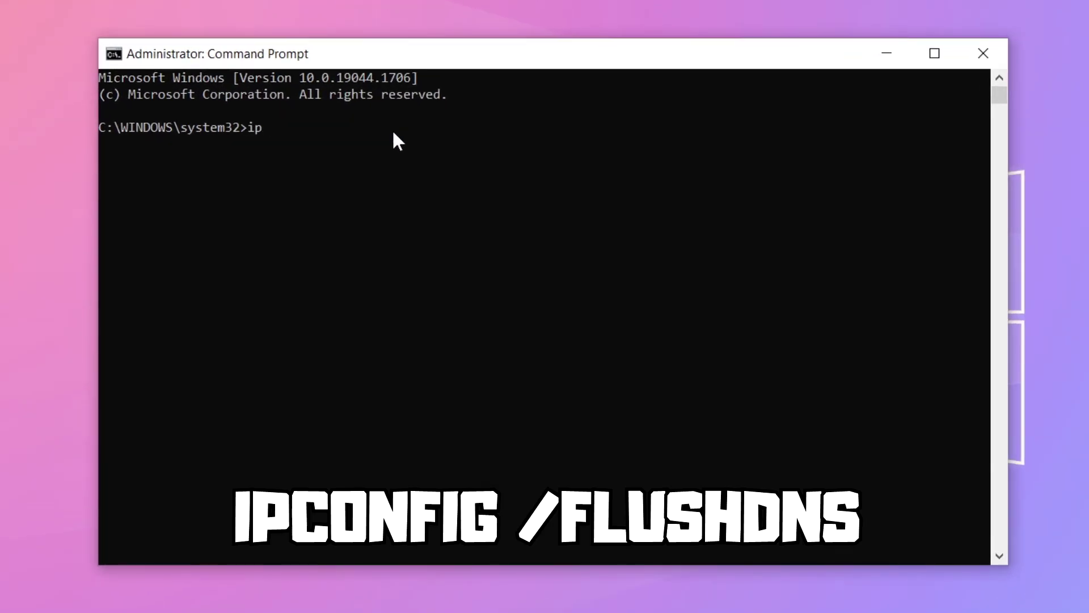
type("config ")
type("/flus")
type("hdns")
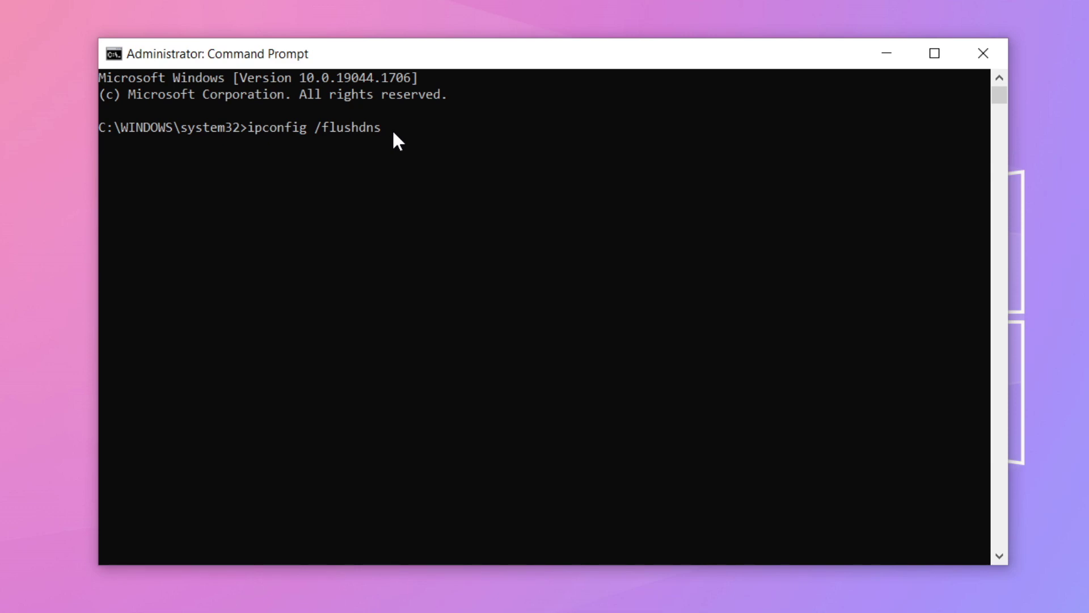
key("Return")
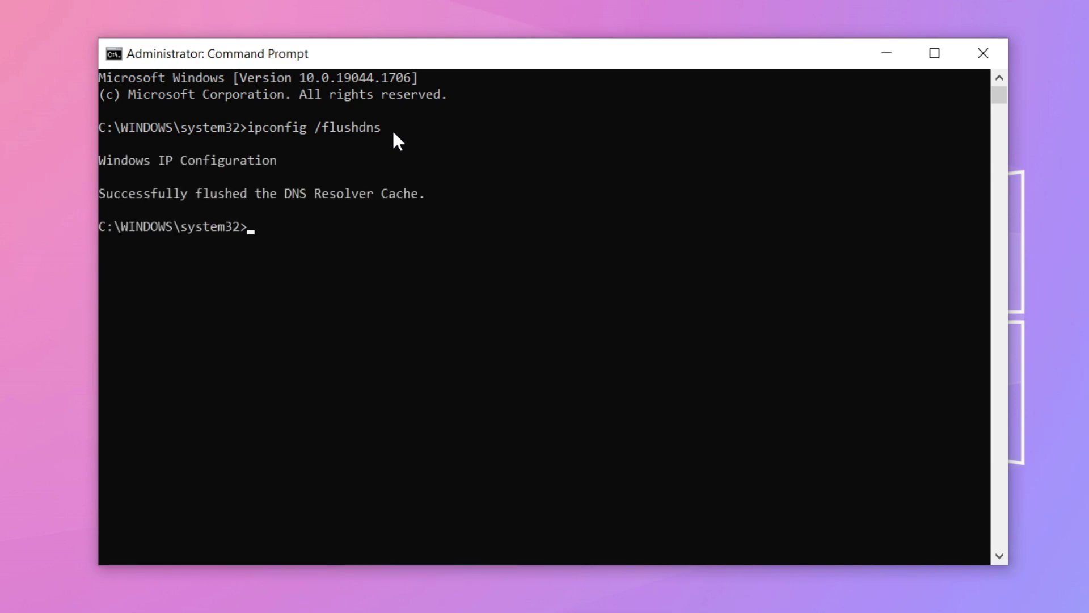
type("nets")
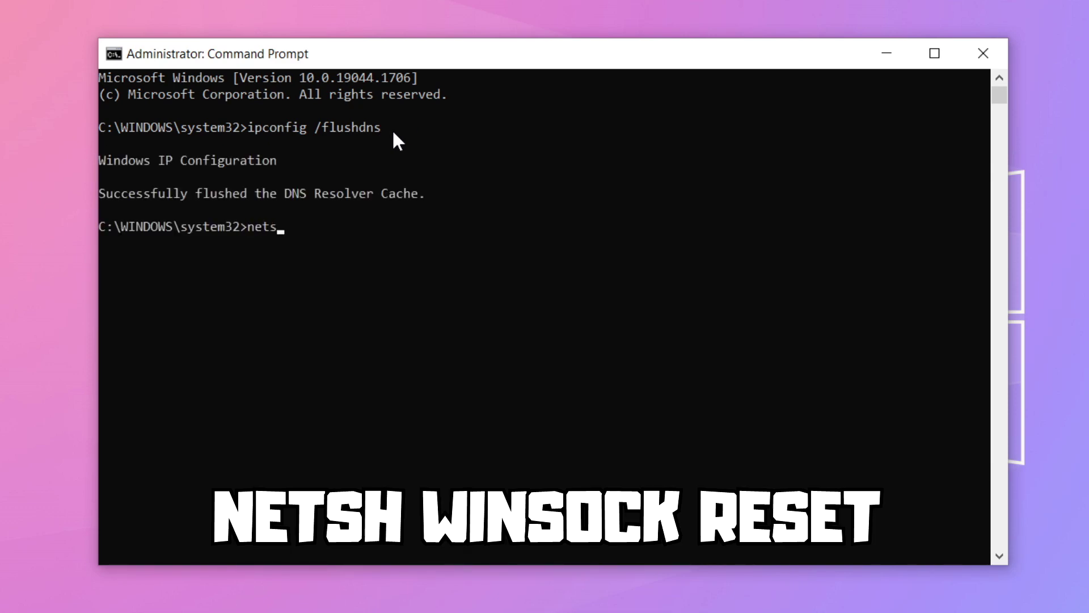
type("h win")
type("sock res")
type("et")
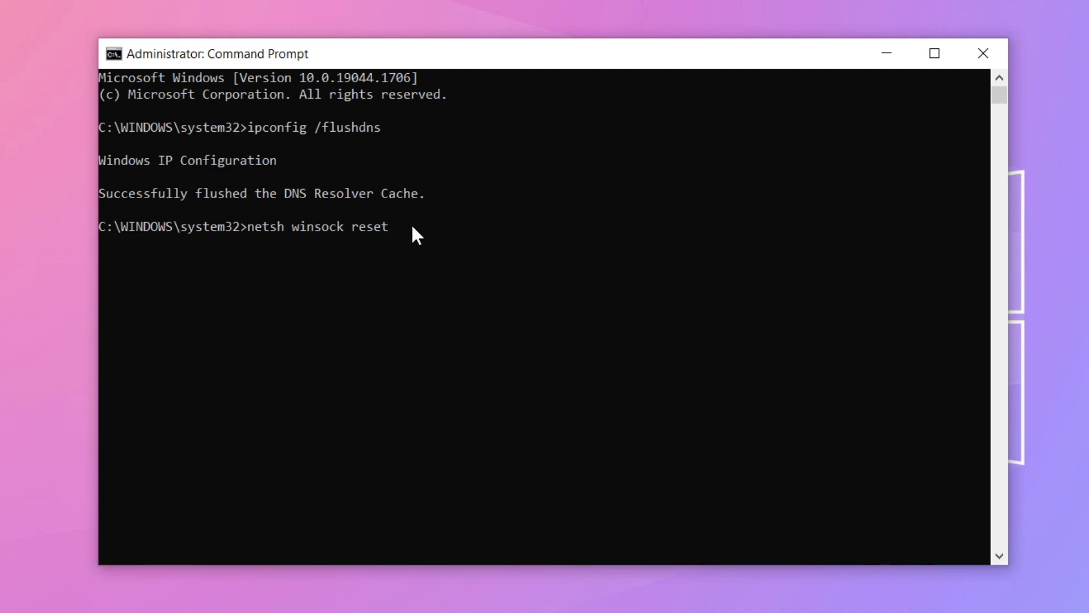
key("Return")
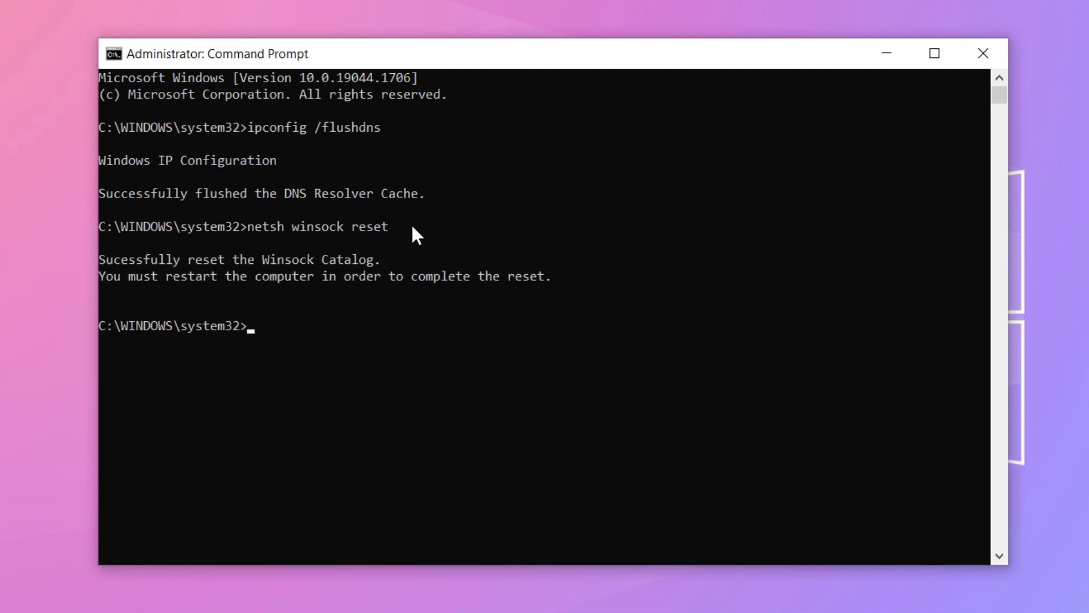
type("e")
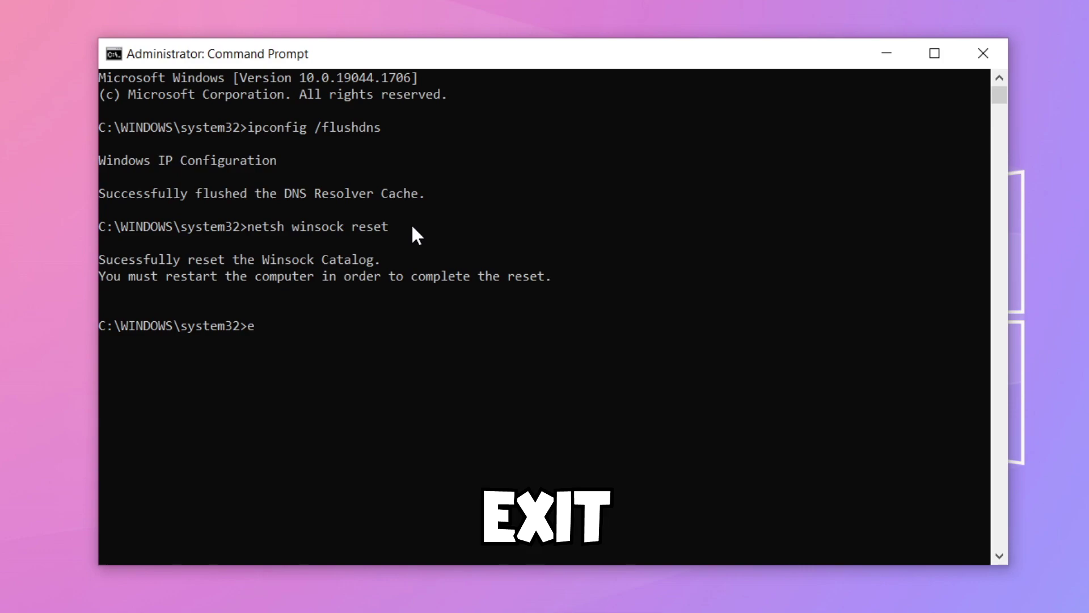
type("xit")
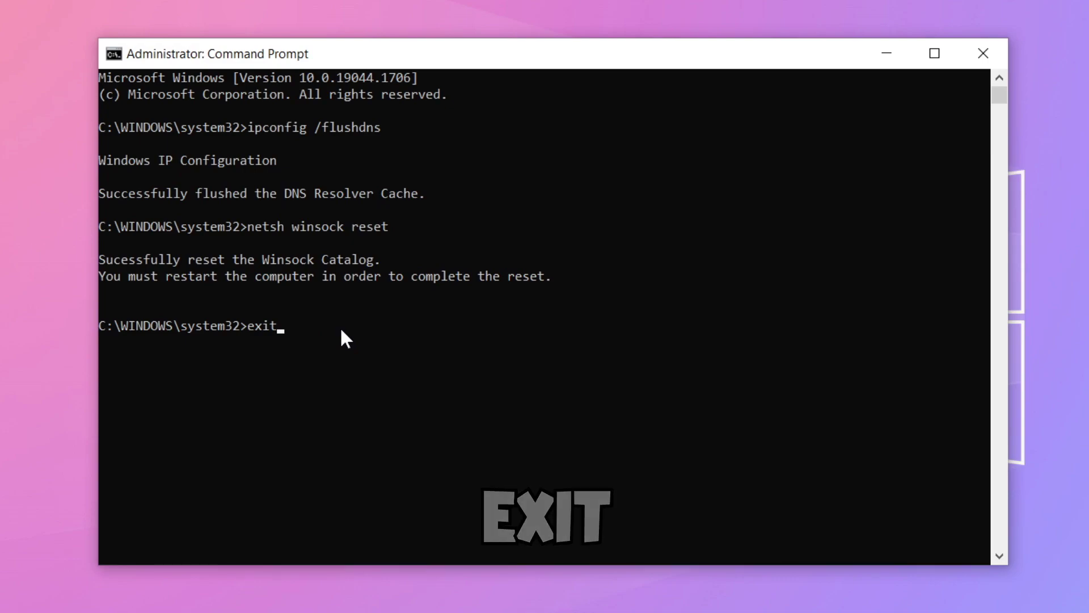
key("Return")
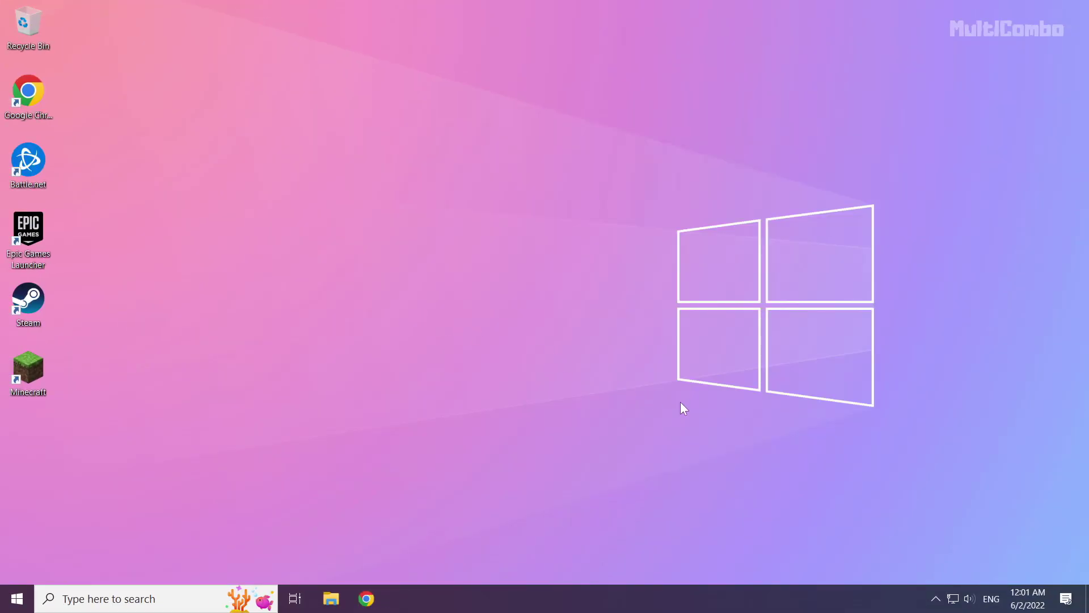
Open Network & Internet settings from the network tray icon.
right_click(953, 598)
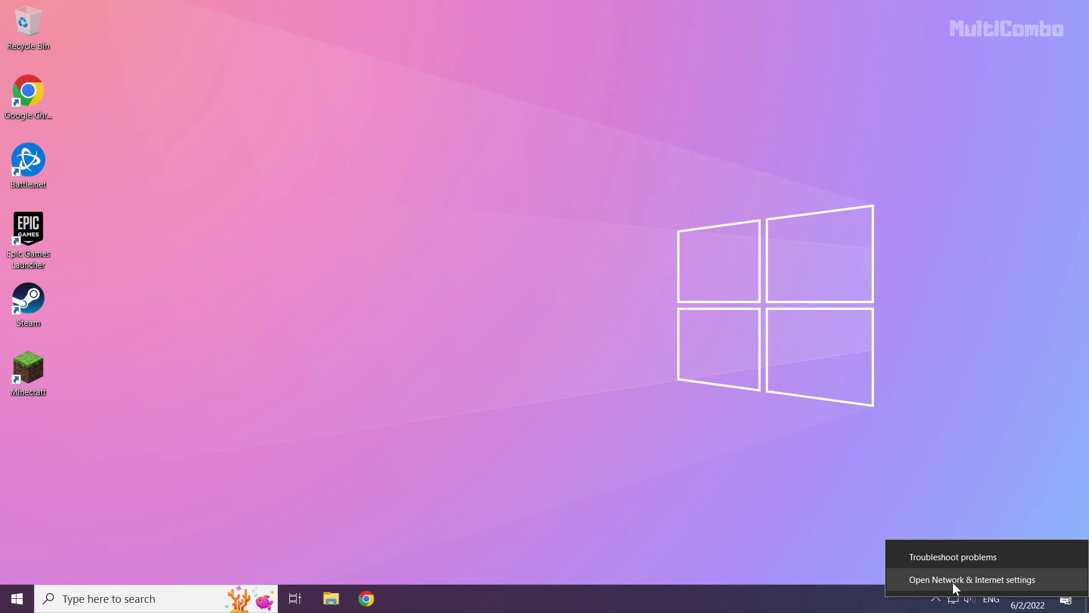
left_click(968, 582)
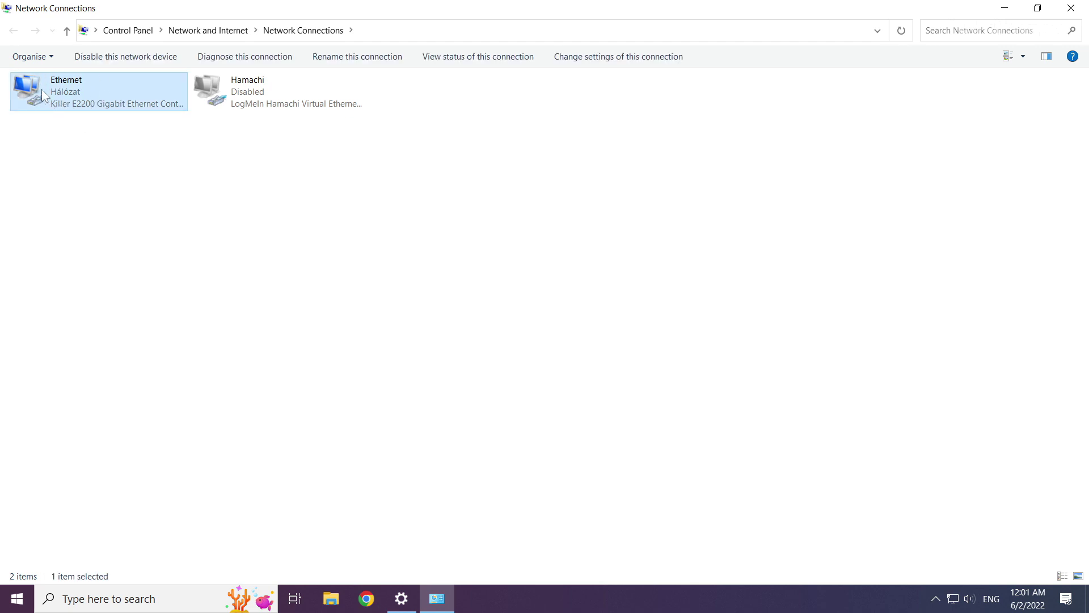
Open the Ethernet adapter's Internet Protocol Version 4 (TCP/IPv4) Properties.
right_click(98, 87)
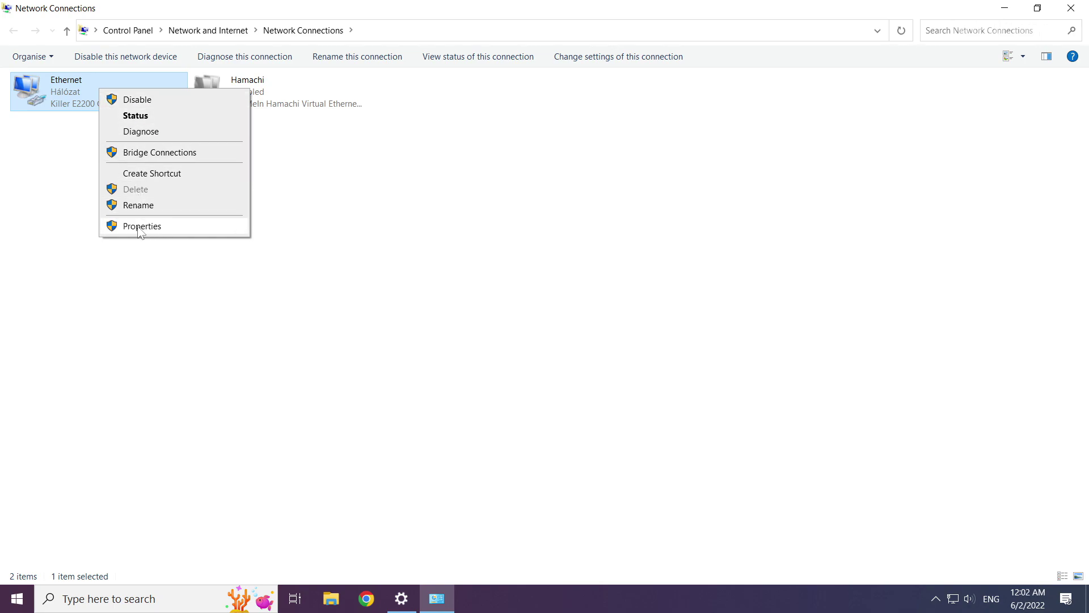
left_click(176, 229)
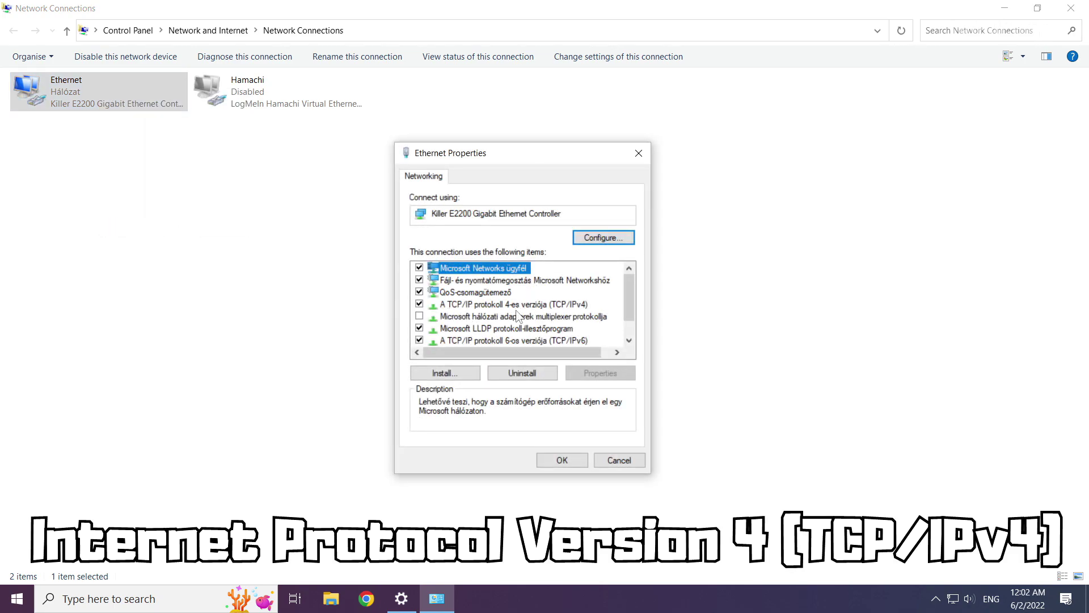
left_click(491, 305)
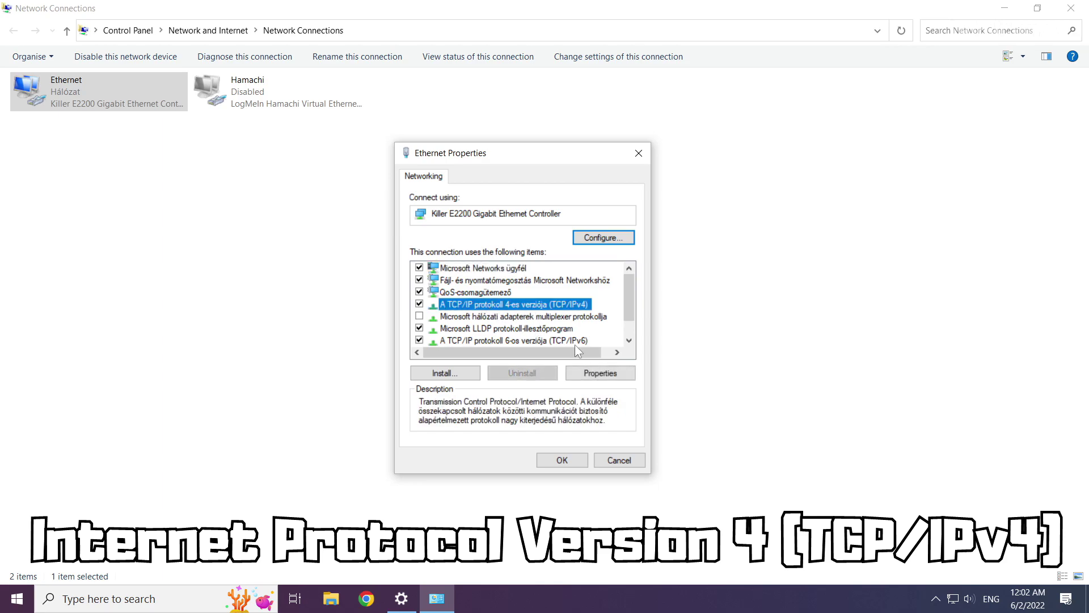
left_click(603, 373)
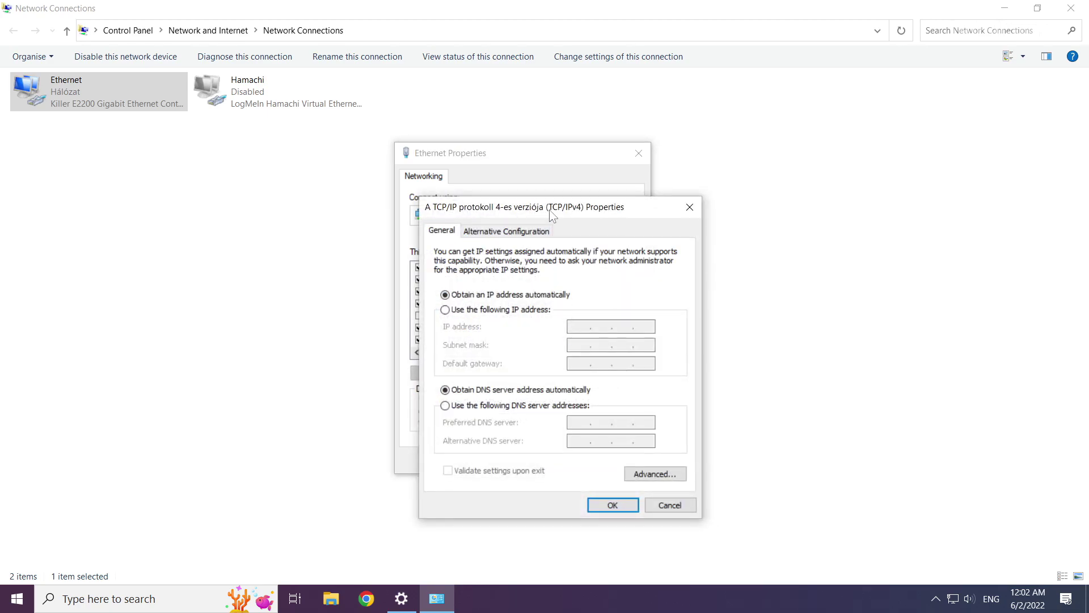
Use manual DNS servers 8.8.8.8 (preferred) and 8.8.4.4 (alternate), and confirm with OK.
left_click_drag(550, 209, 513, 163)
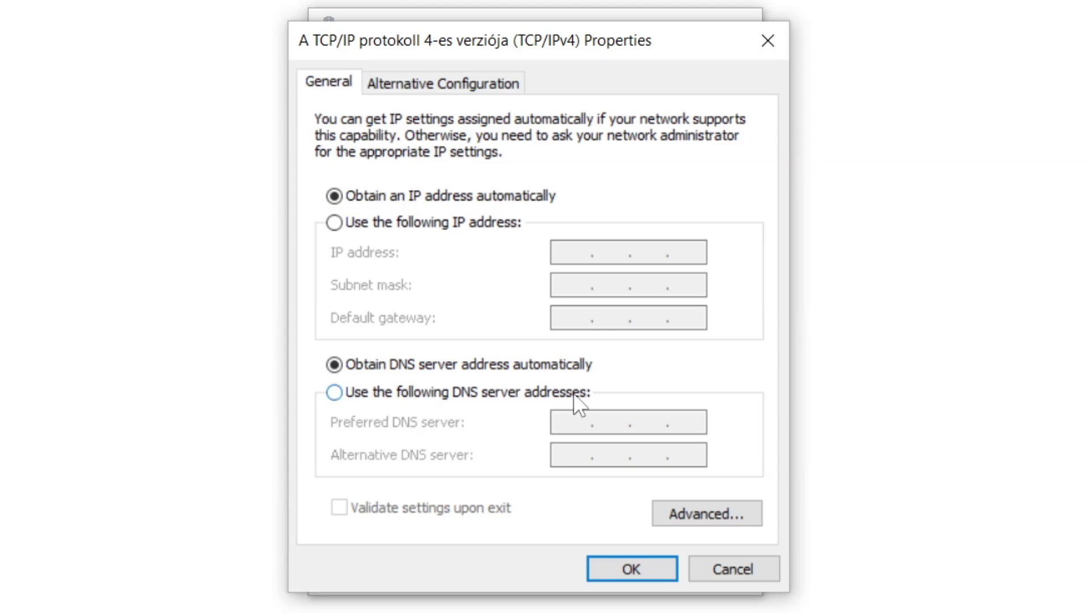
left_click(335, 392)
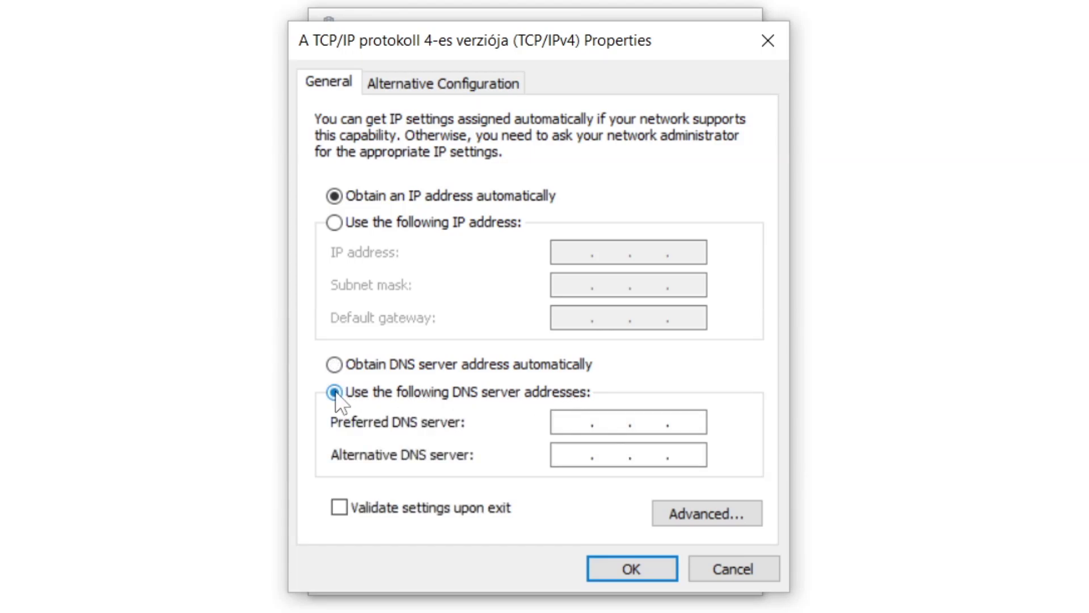
left_click(570, 422)
type("8.8.8.")
type("8")
left_click(582, 457)
type("8.8.")
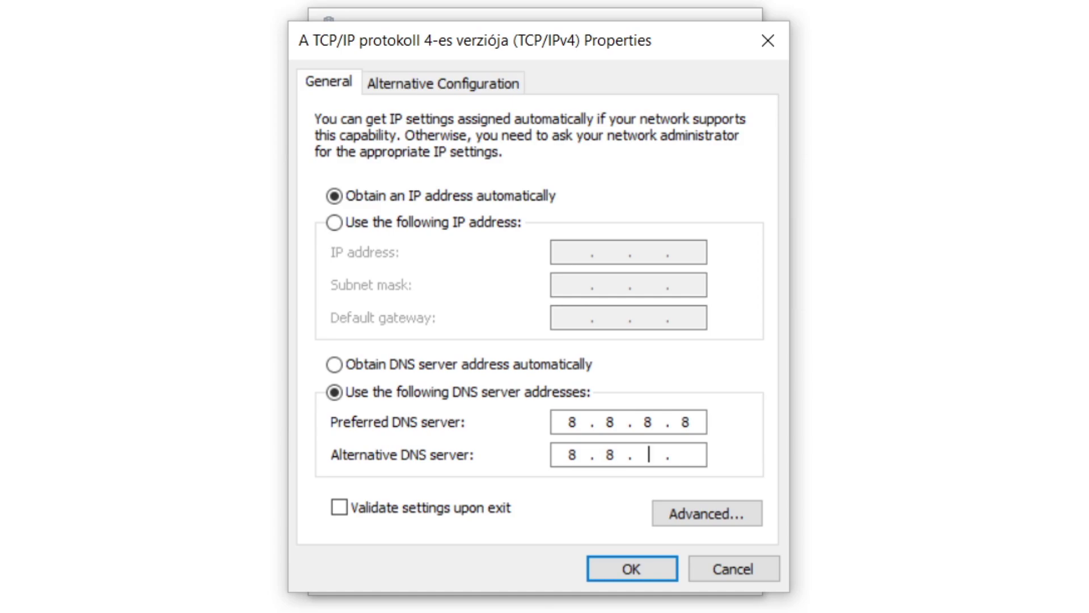
type("4.4")
left_click(625, 575)
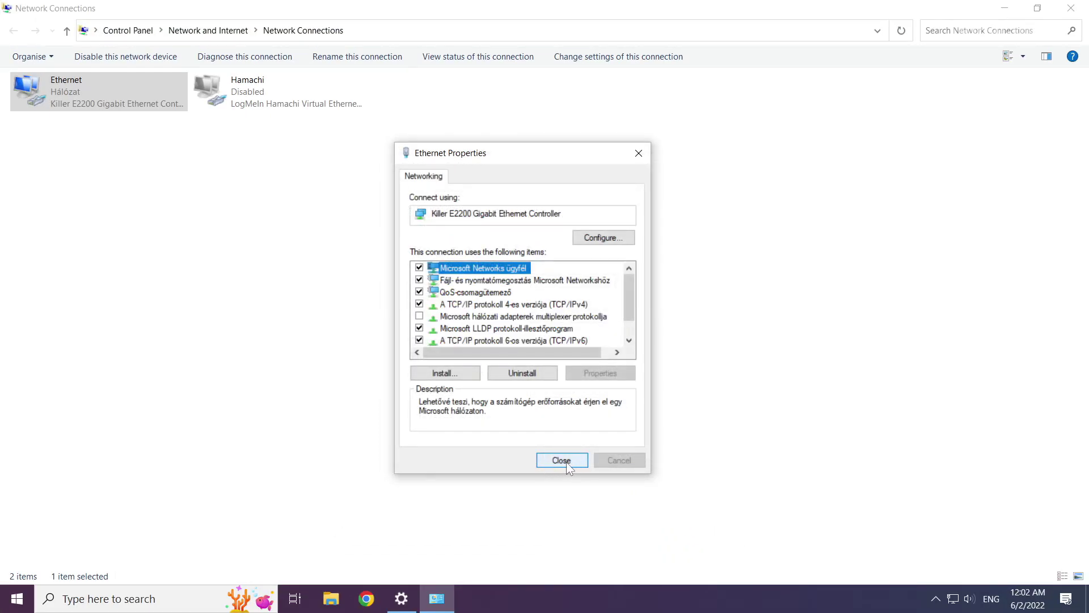
Close Ethernet Properties, Network Connections and Settings, then show Start's power options.
left_click(566, 462)
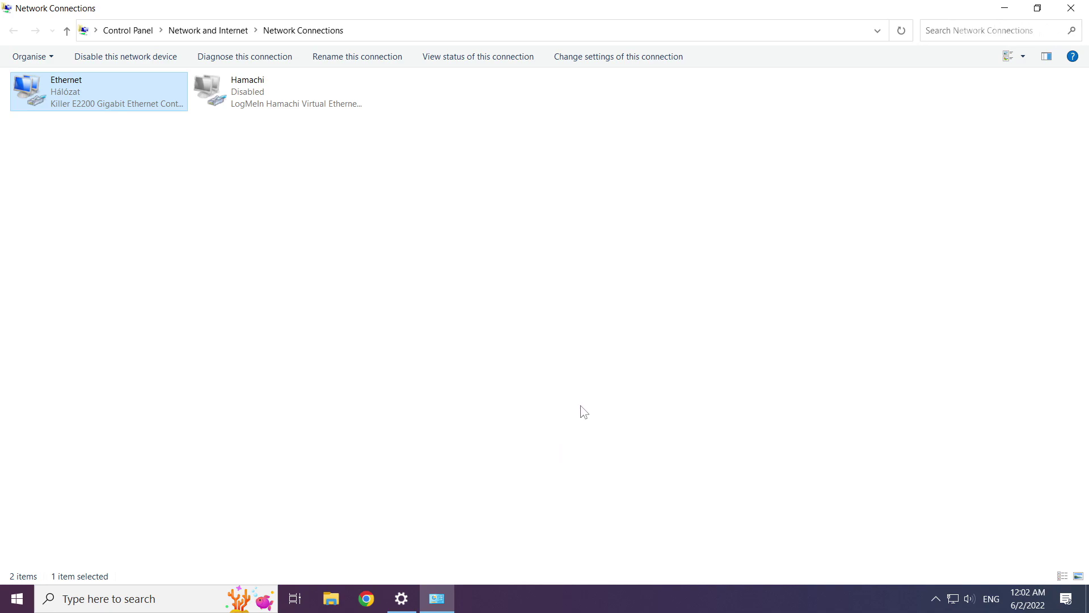
left_click(1075, 17)
left_click(1075, 16)
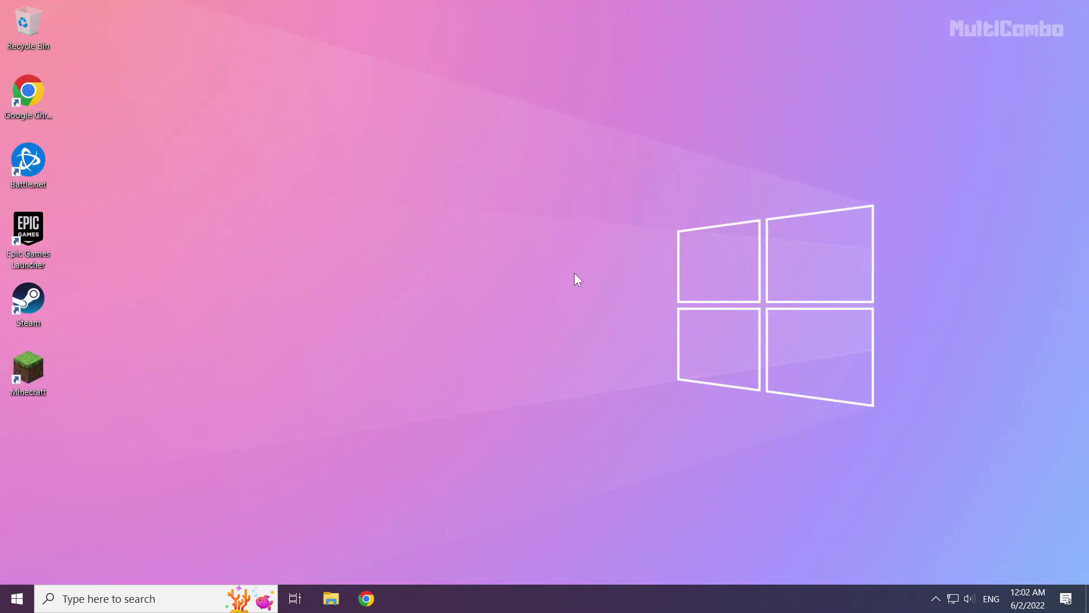
left_click(16, 598)
left_click(15, 571)
Search 'network reset' and open the Network reset settings page.
left_click(116, 603)
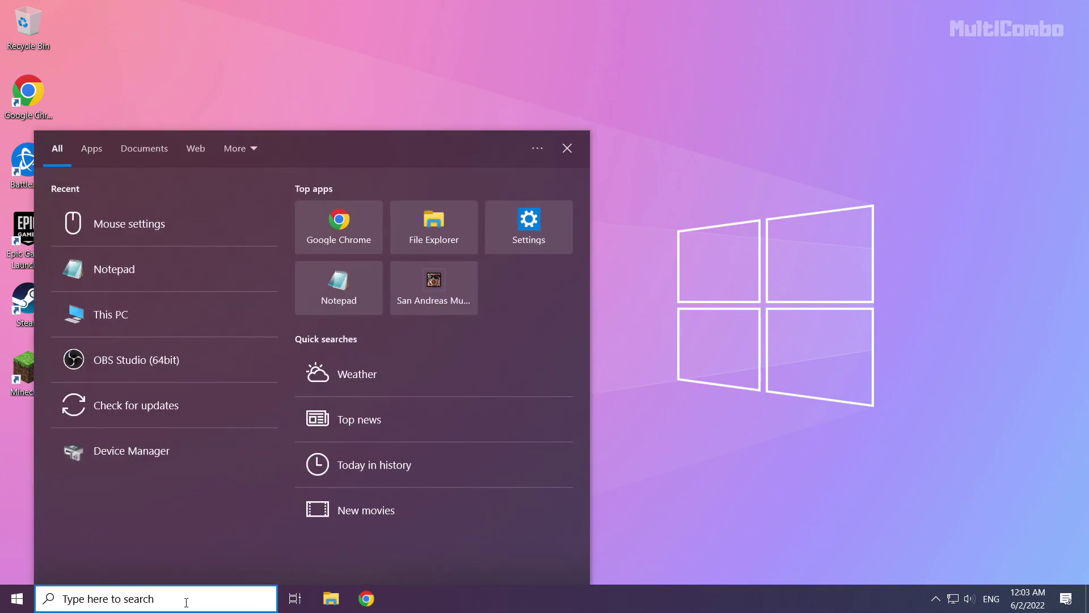
type("netow")
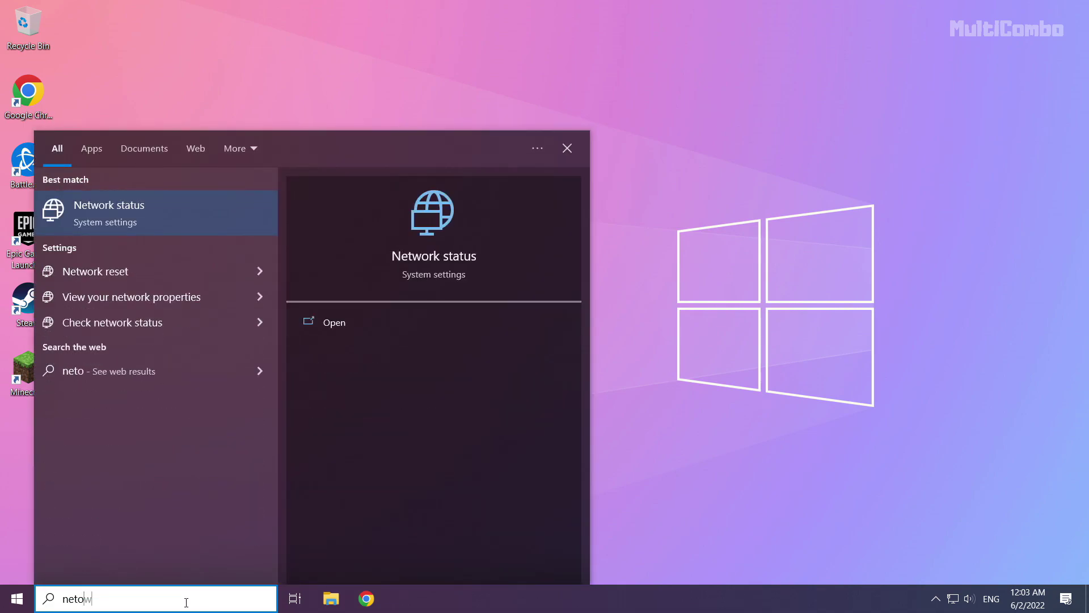
type("rk ")
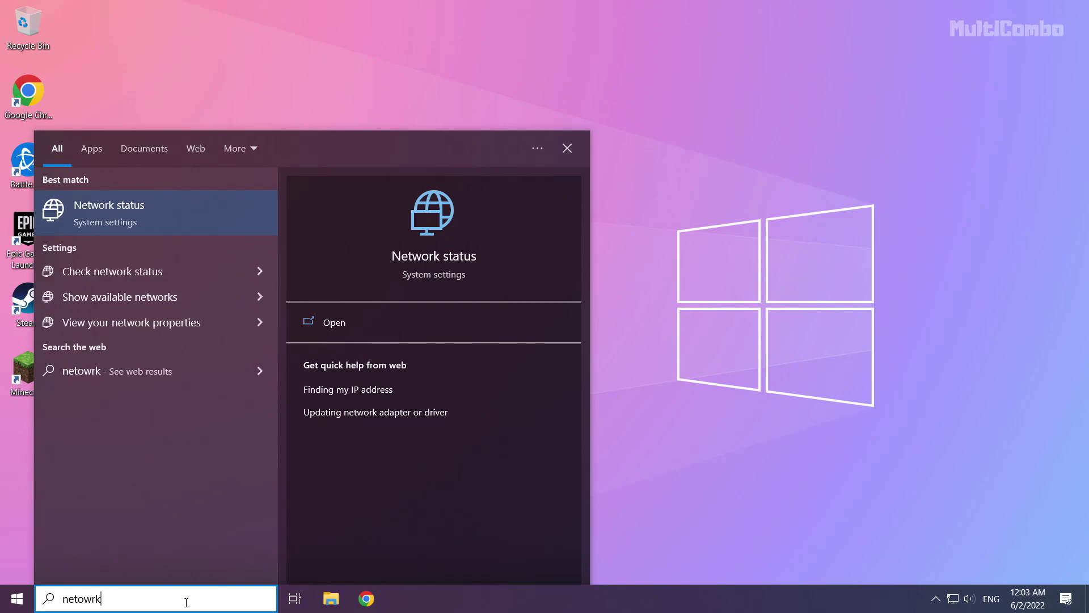
type("reset")
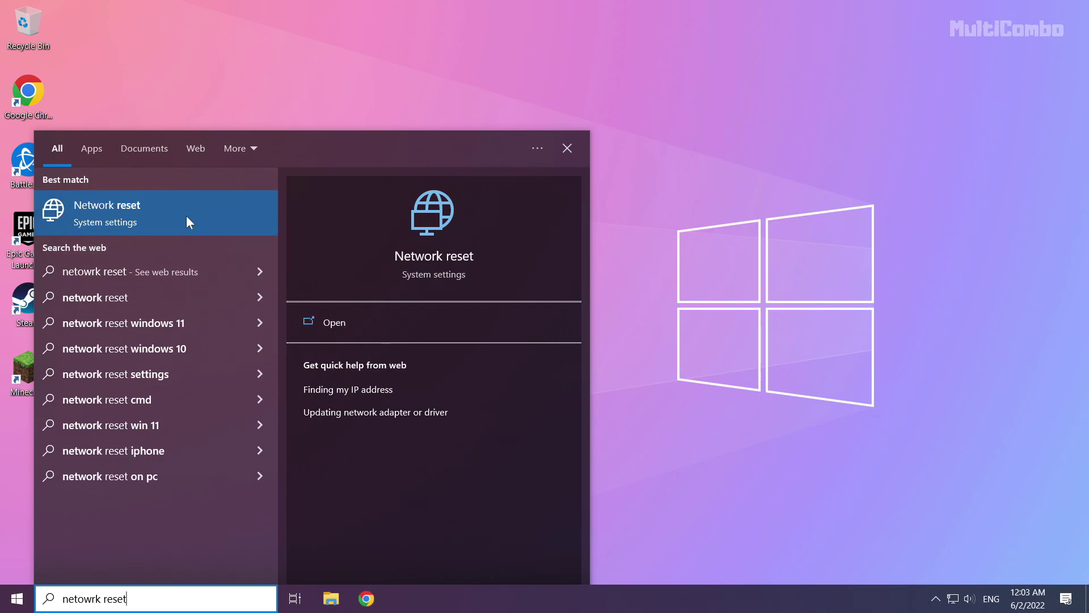
left_click(187, 221)
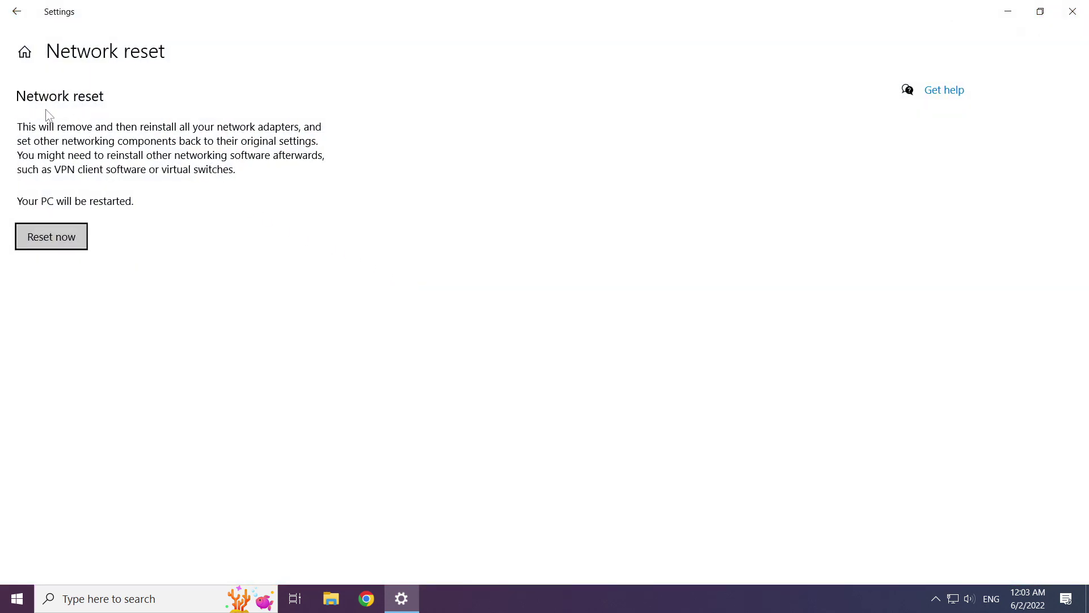
Confirm Reset now, dismiss the sign-out notice, and close Settings.
left_click(56, 239)
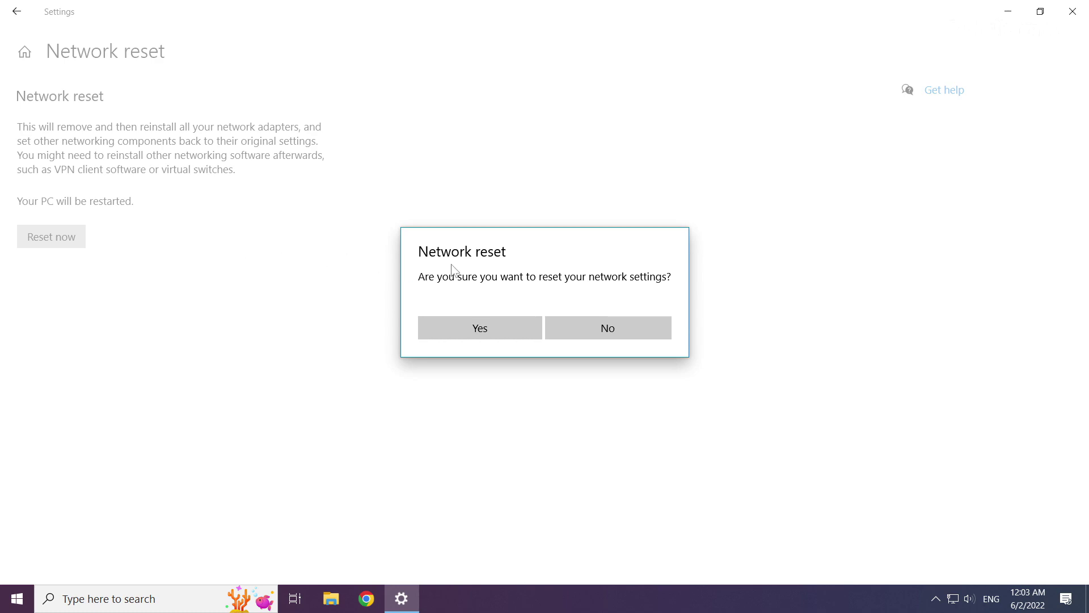
left_click(485, 331)
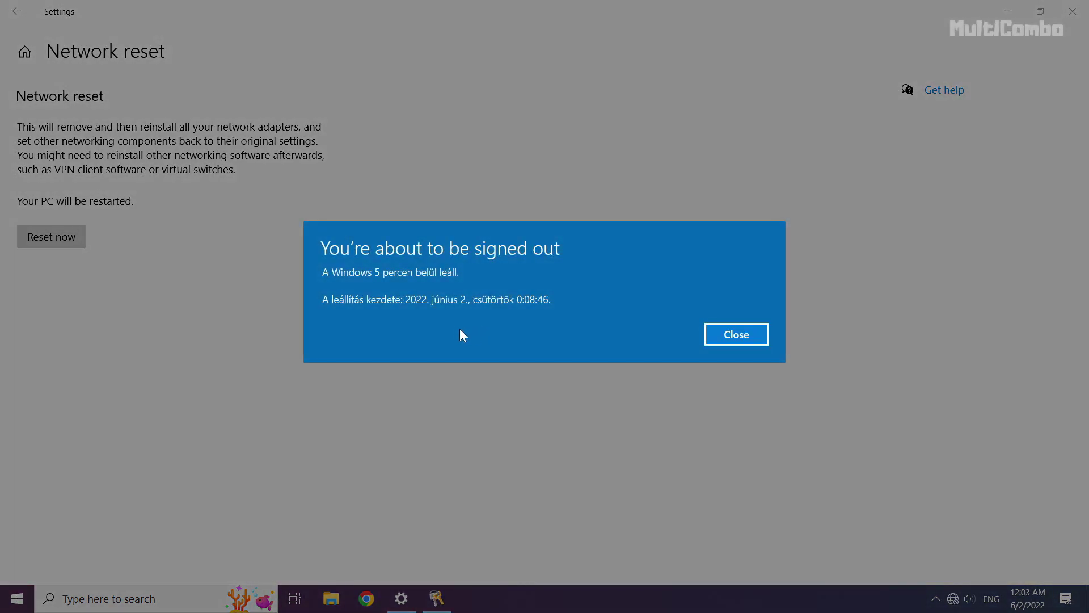
left_click(745, 337)
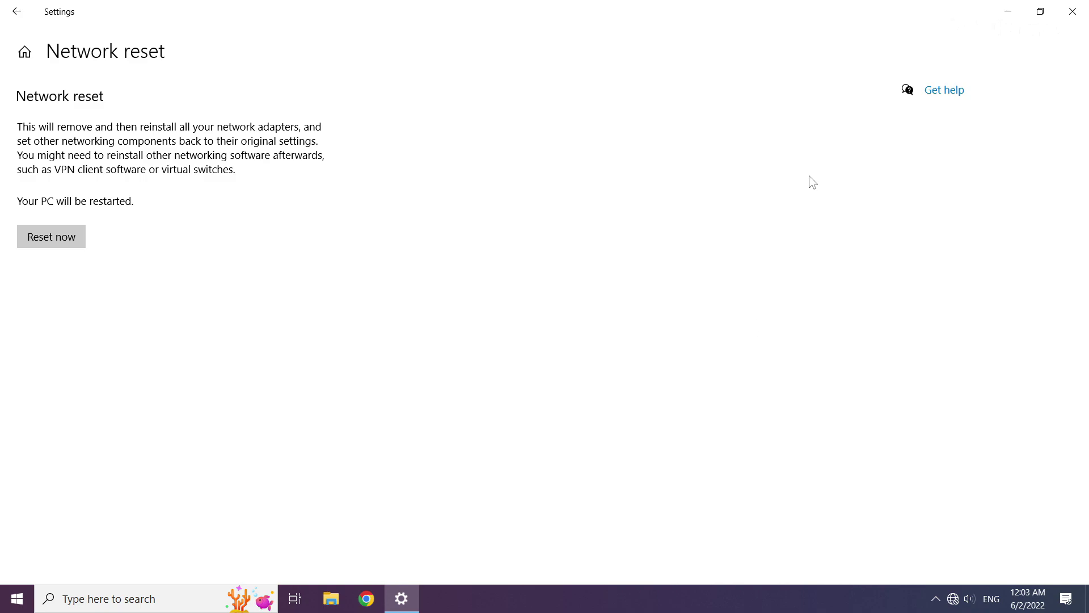
left_click(1076, 16)
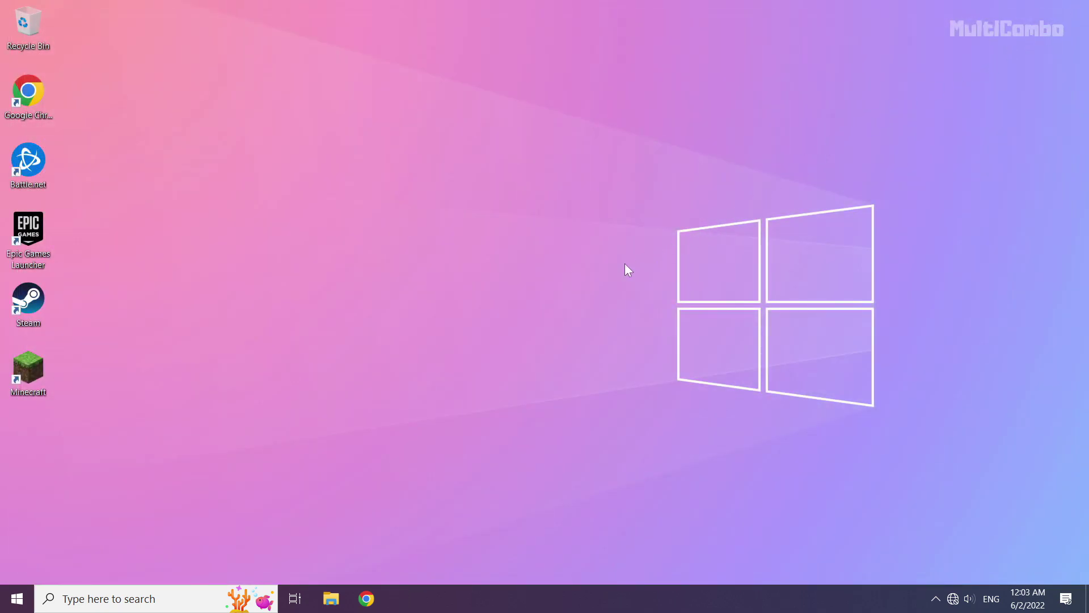
Show the Start menu's Sleep, Shut down and Restart options.
left_click(16, 603)
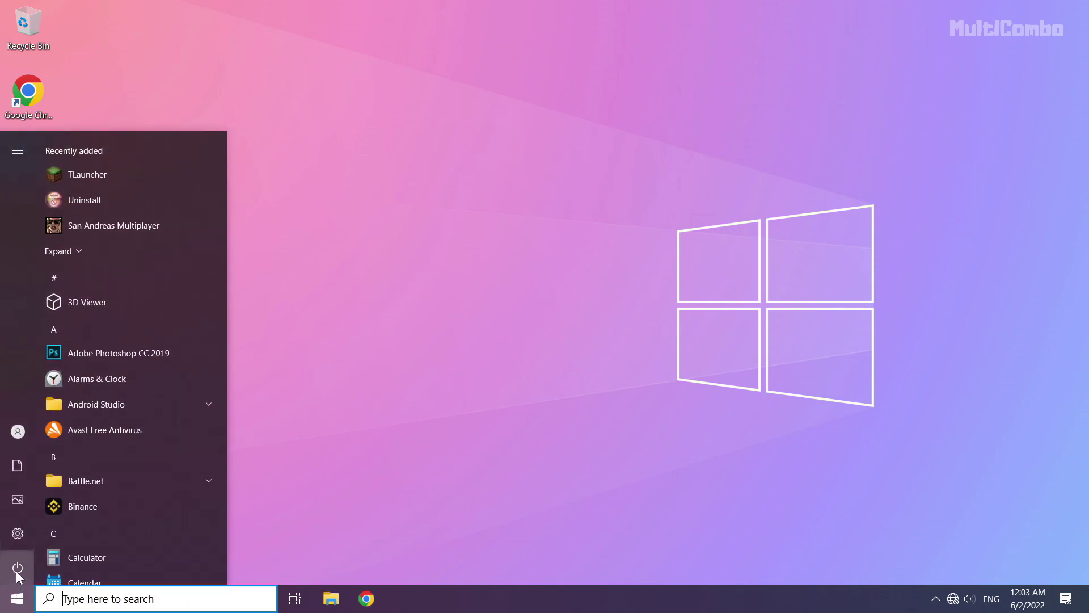
left_click(17, 567)
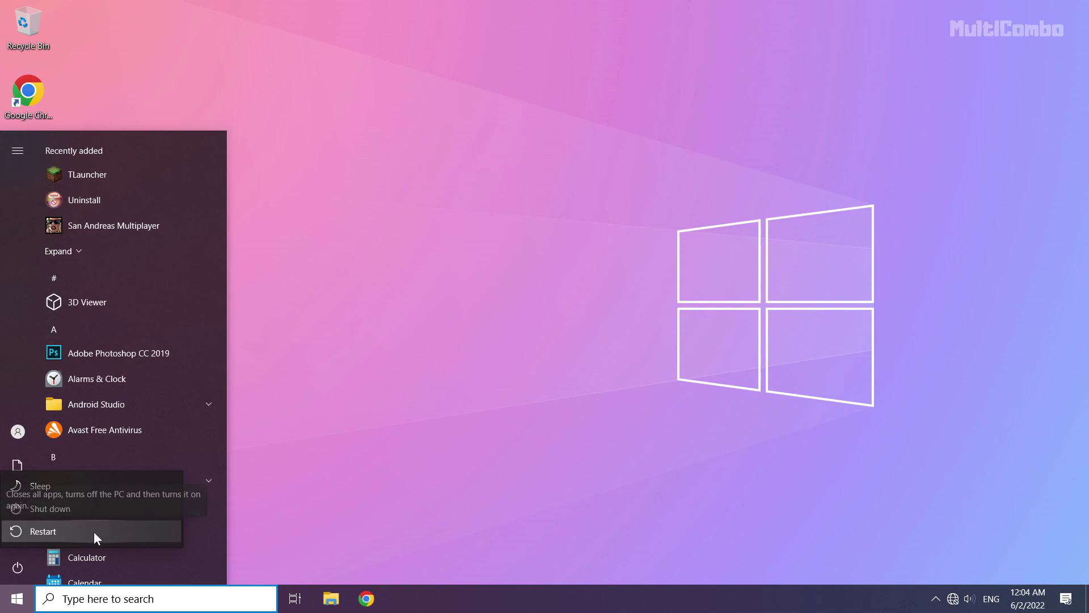